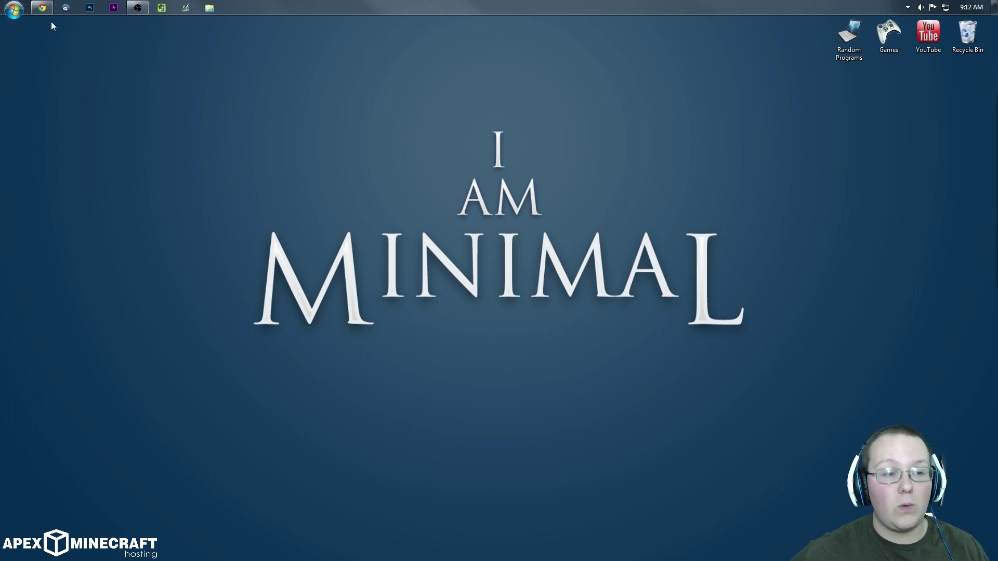
Step: Download OptiFine_1.8.1_HD_U_B2.jar from the 1.8.1 mirror page and keep it on the desktop
click(42, 8)
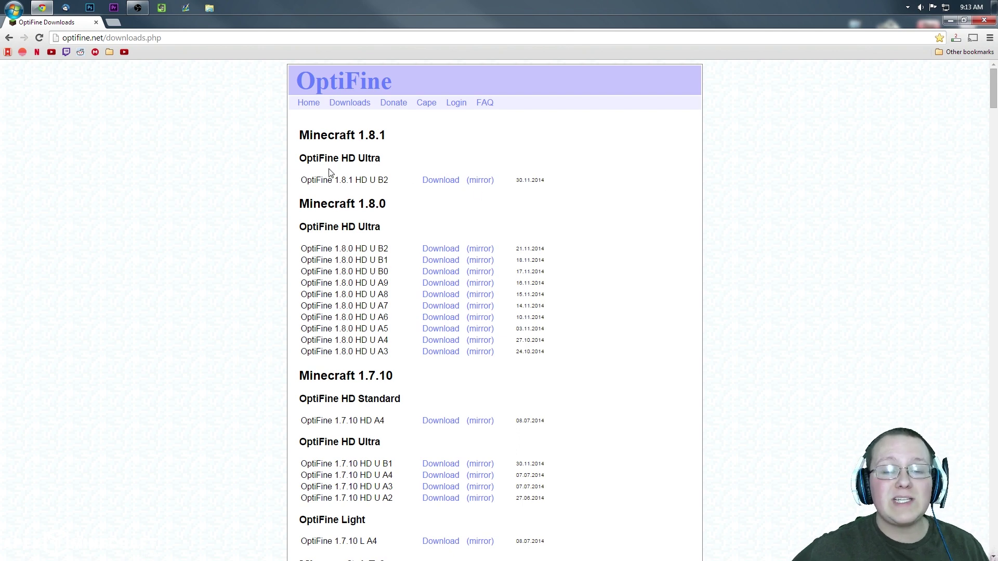
click(476, 182)
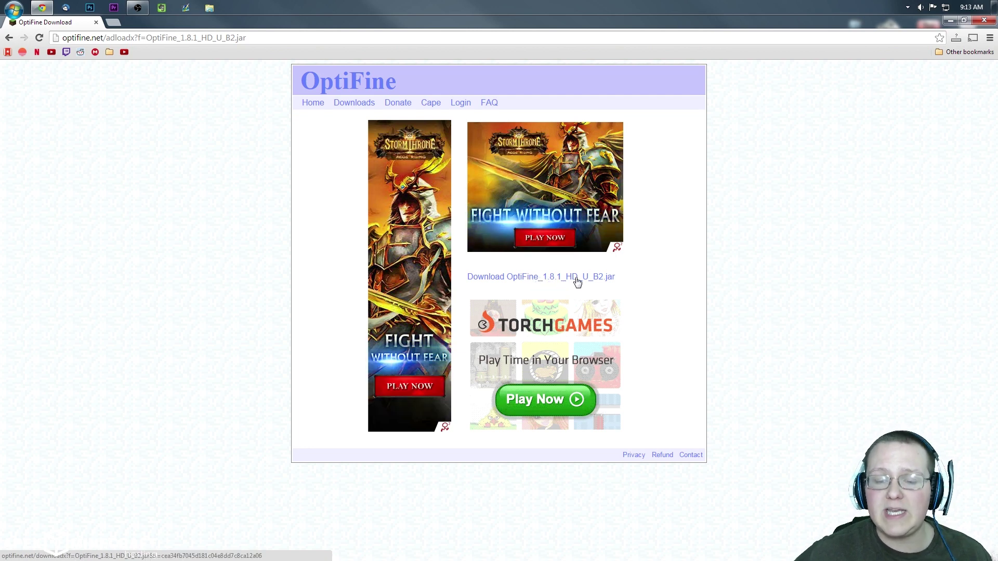
click(577, 281)
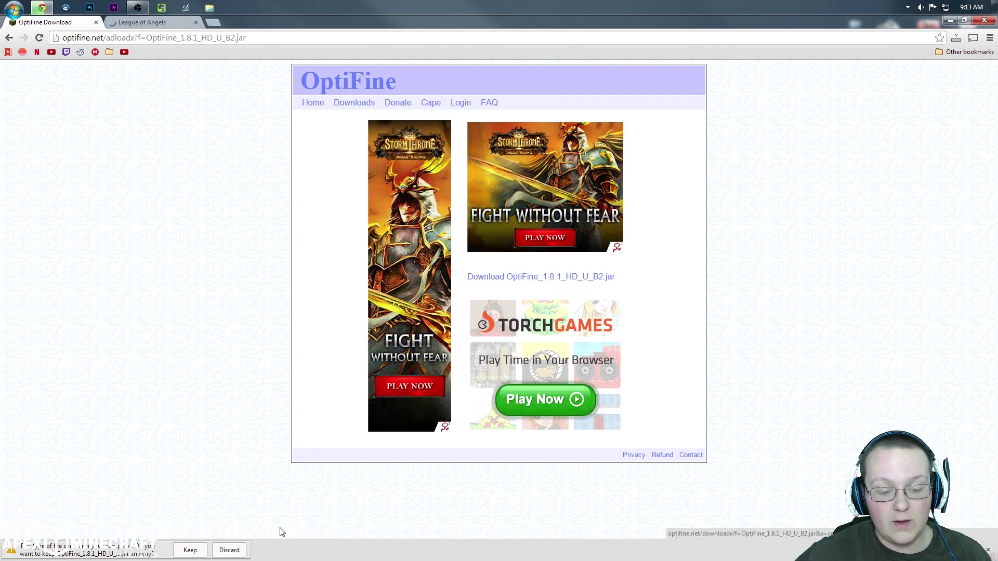
click(190, 549)
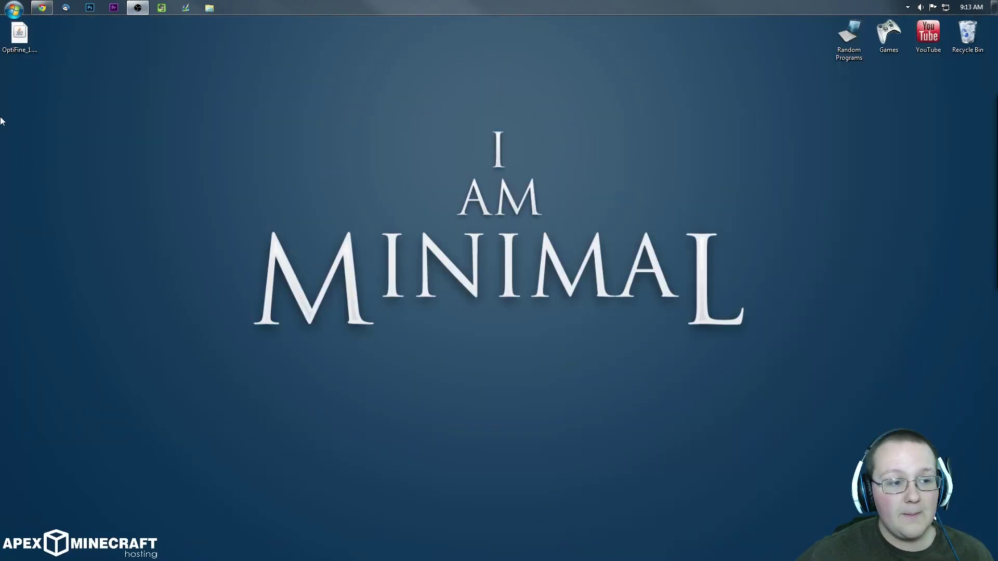
click(19, 34)
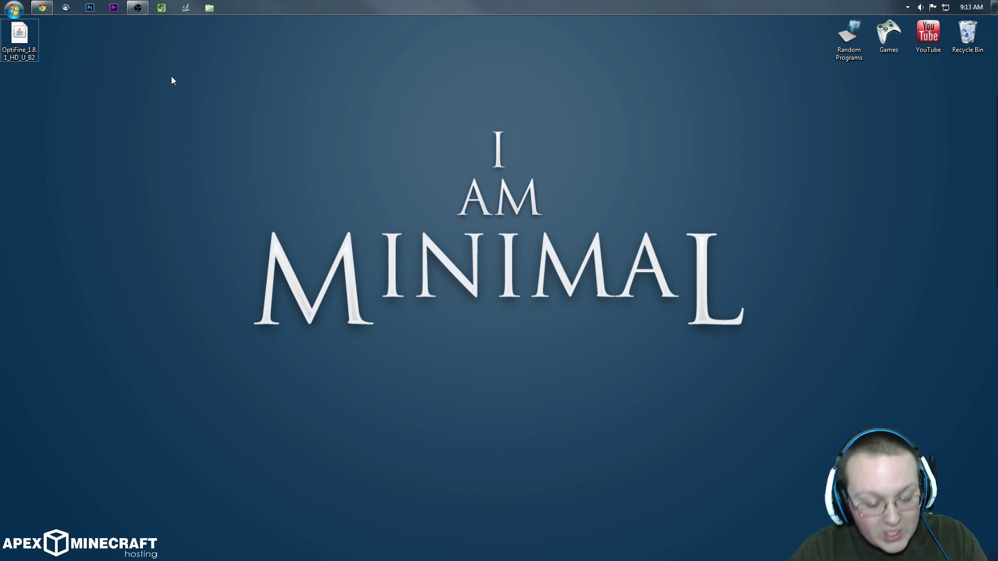
key(super+r)
text(downloads)
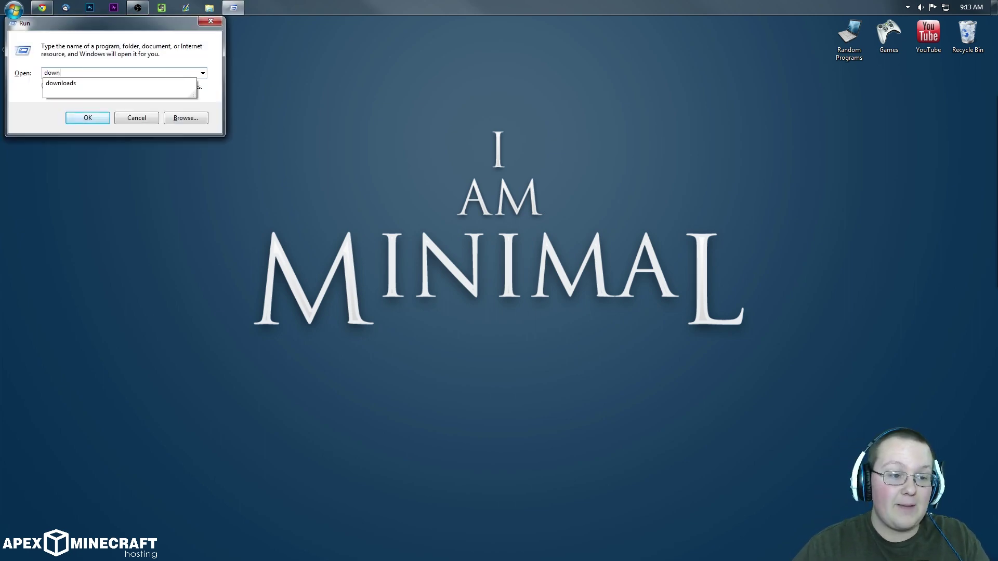
key(Return)
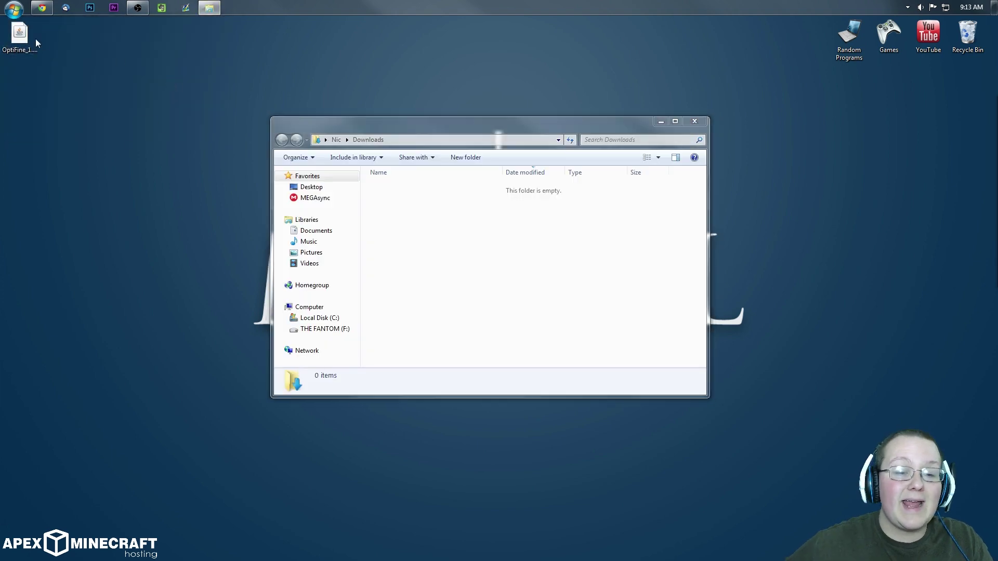
drag(36, 38, 406, 288)
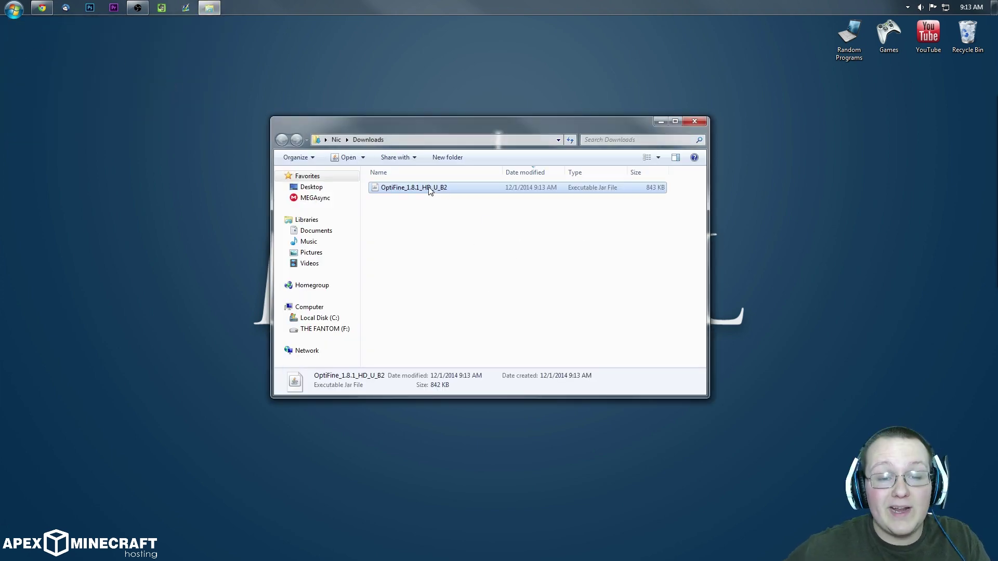
mouse_move(432, 189)
mouse_down()
mouse_move(410, 219)
mouse_move(11, 112)
mouse_move(63, 92)
mouse_up()
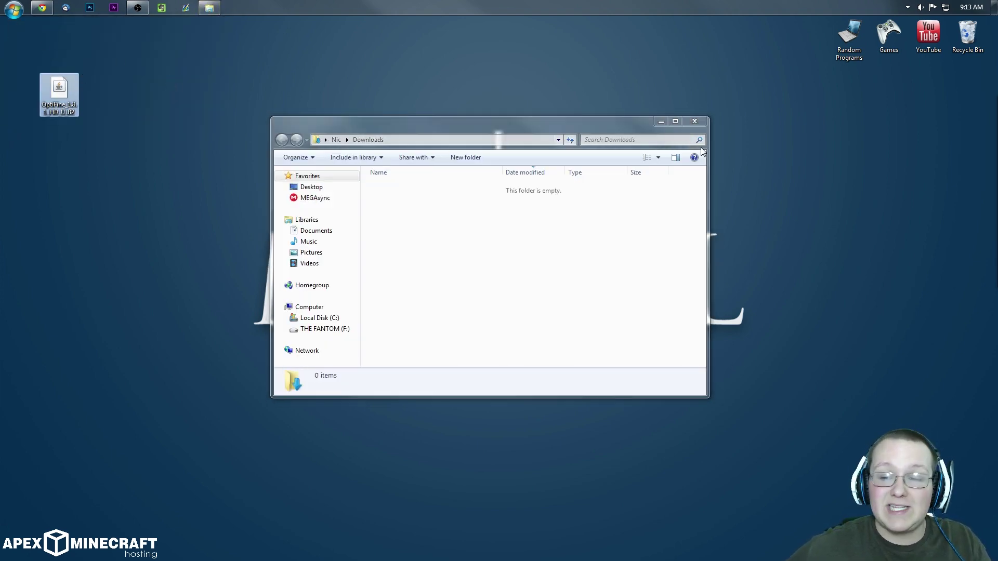
click(694, 120)
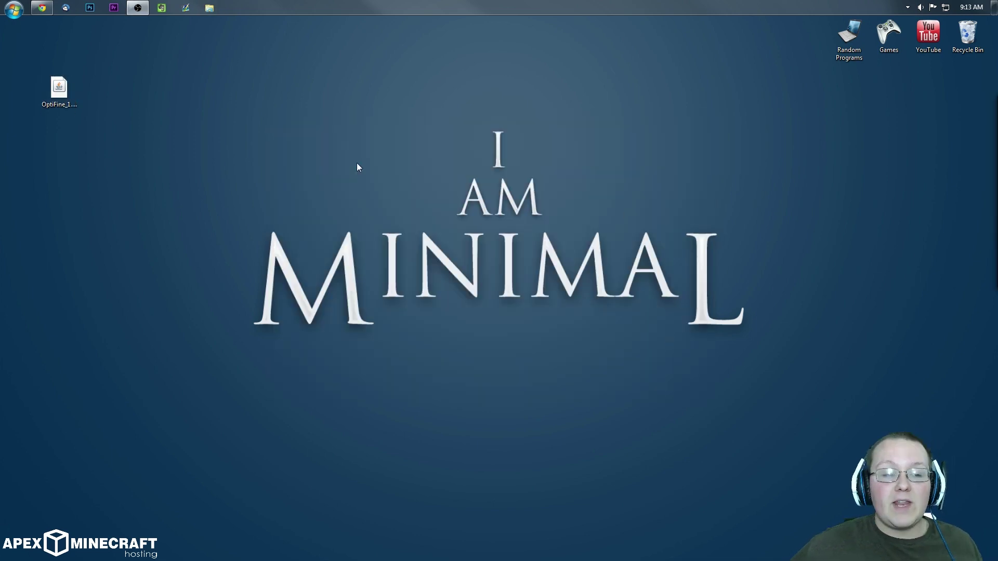
Step: Run the OptiFine jar with Java, install OptiFine HD U B2 for 1.8.1, and dismiss the success message
right_click(64, 95)
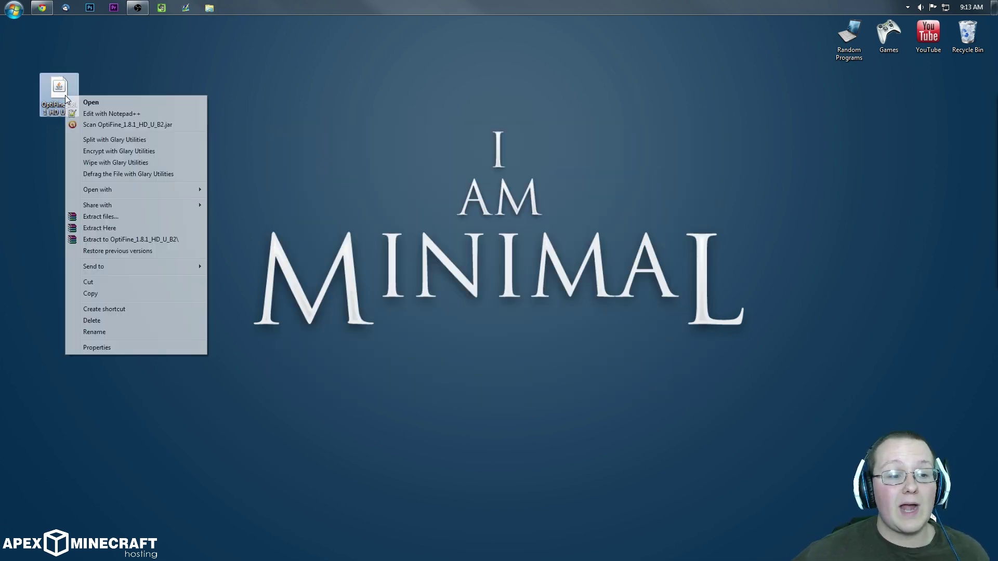
mouse_move(135, 189)
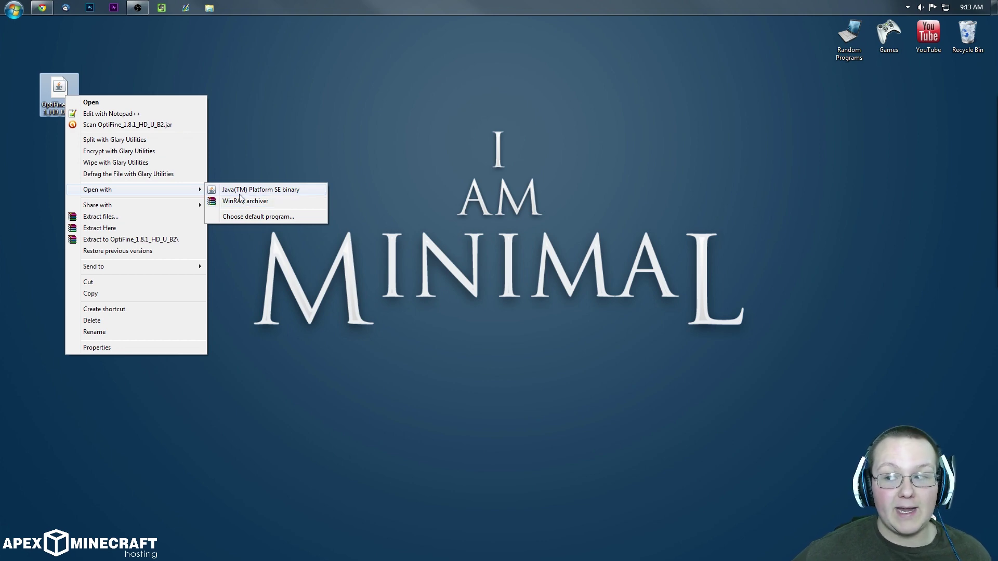
click(239, 193)
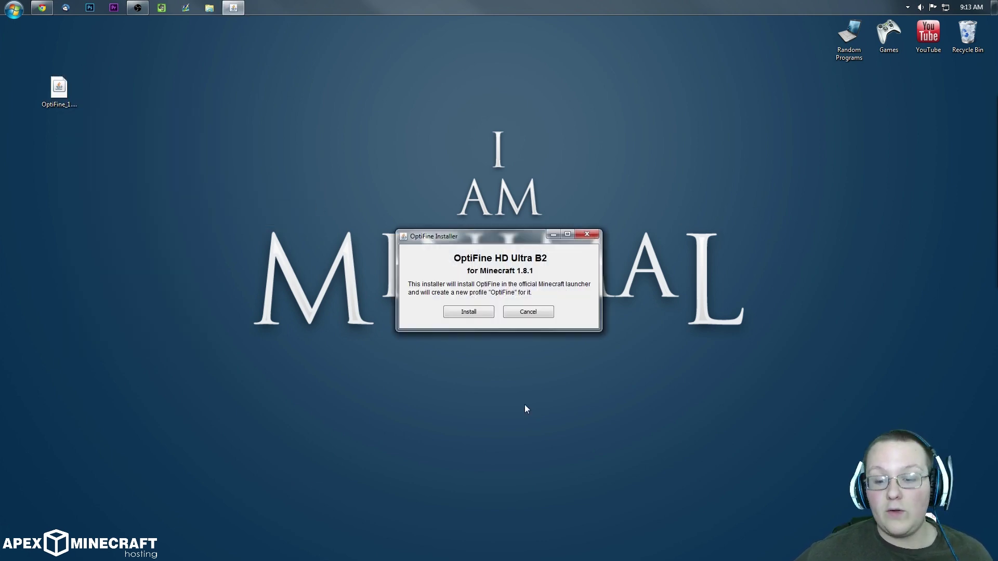
click(475, 315)
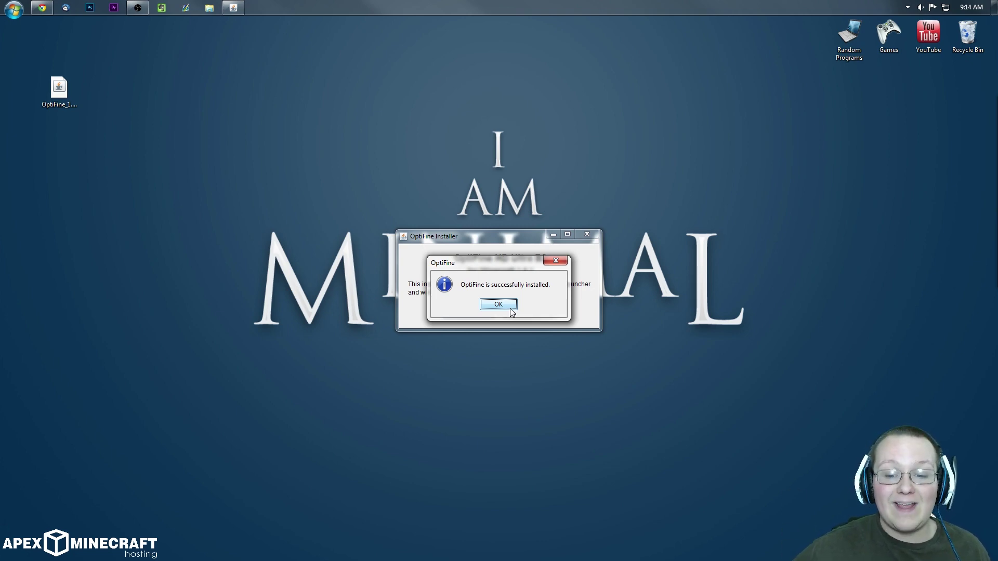
click(510, 309)
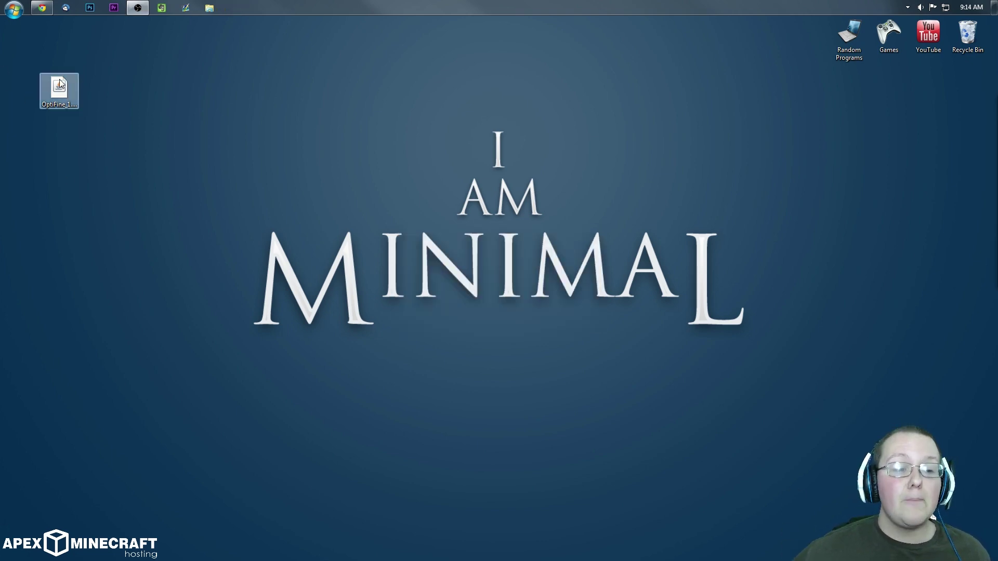
Step: Drag the OptiFine jar to the Recycle Bin, then start the launcher from Games > Minecraft
mouse_move(52, 89)
mouse_down()
mouse_move(242, 115)
mouse_move(968, 37)
mouse_up()
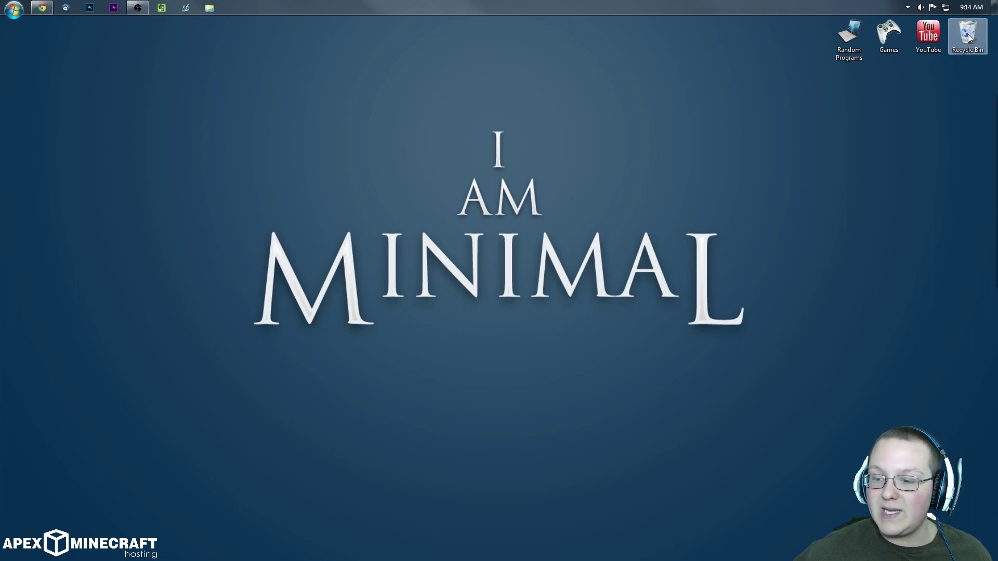
double_click(885, 41)
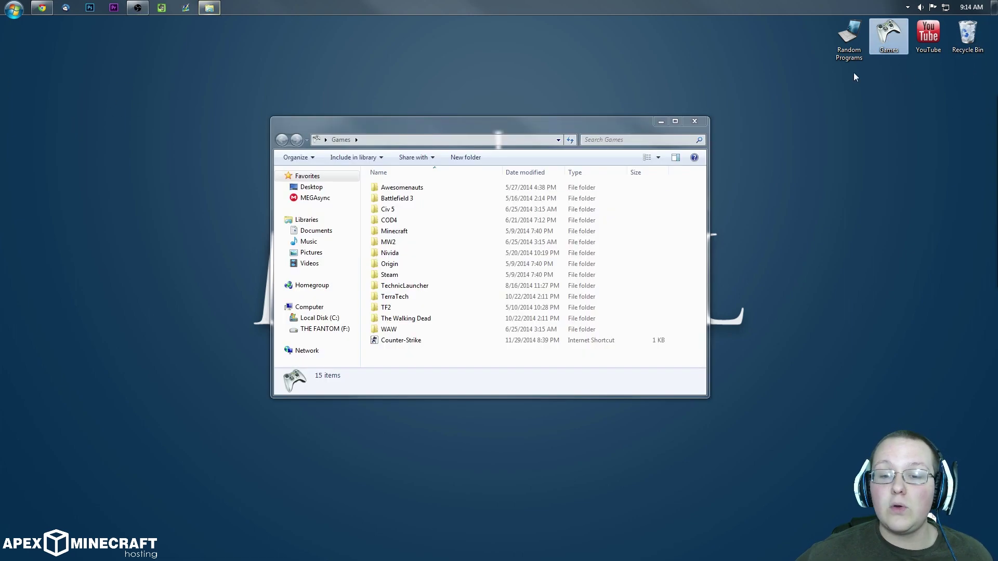
double_click(436, 231)
double_click(419, 190)
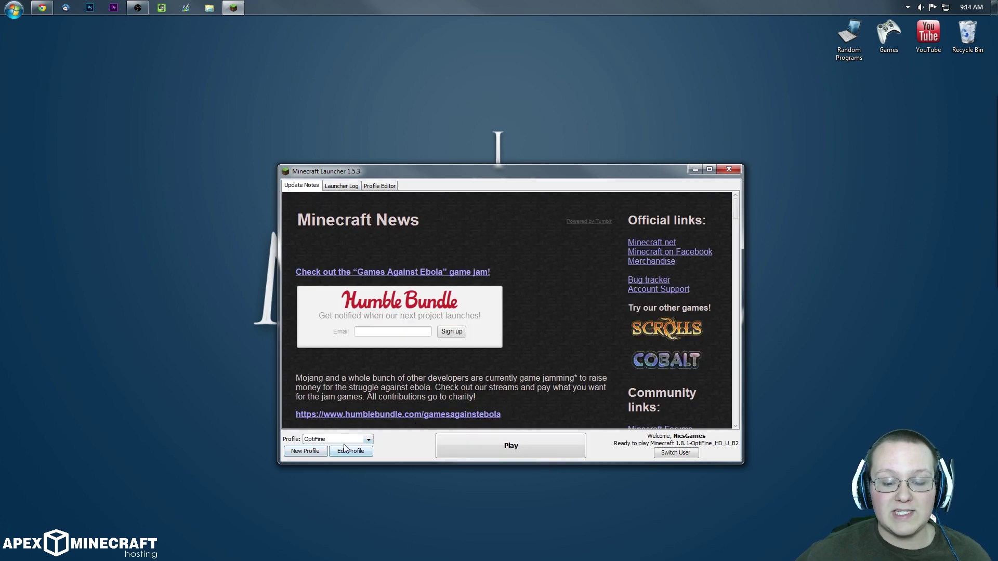
Step: Switch the main profile to version 1.8.1-OptiFine_HD_U_B2, save it, and press Play
click(365, 442)
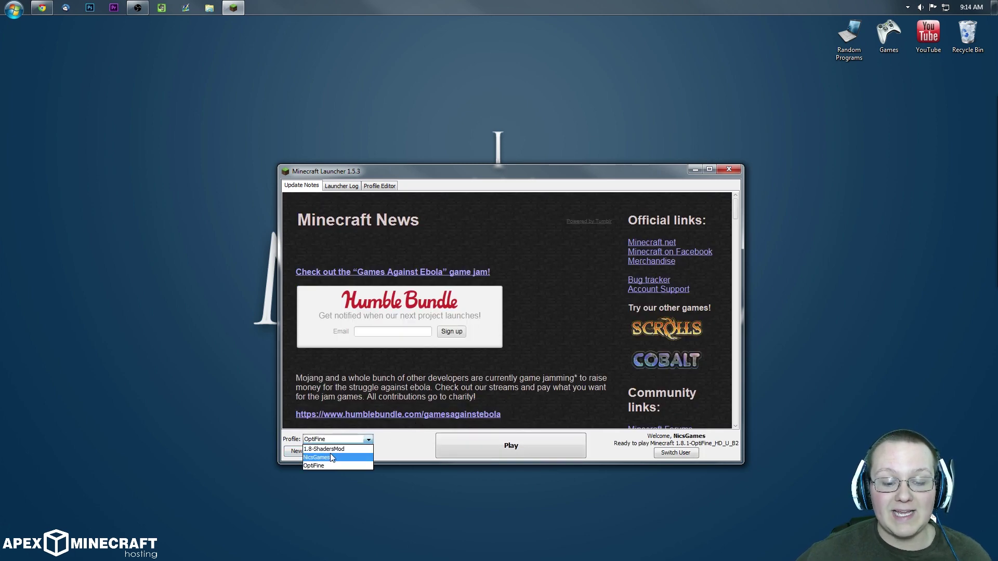
click(349, 457)
click(349, 456)
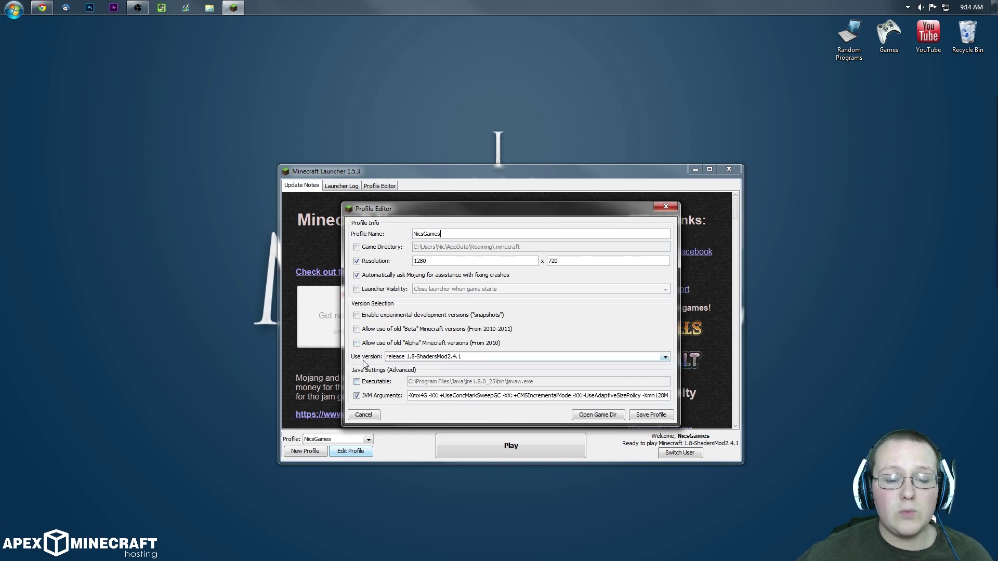
click(422, 359)
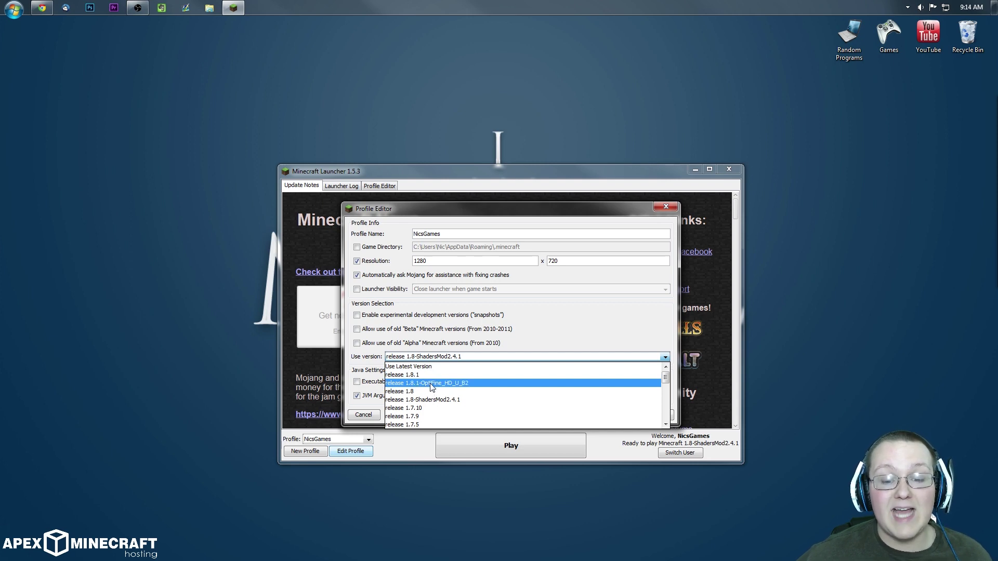
click(430, 385)
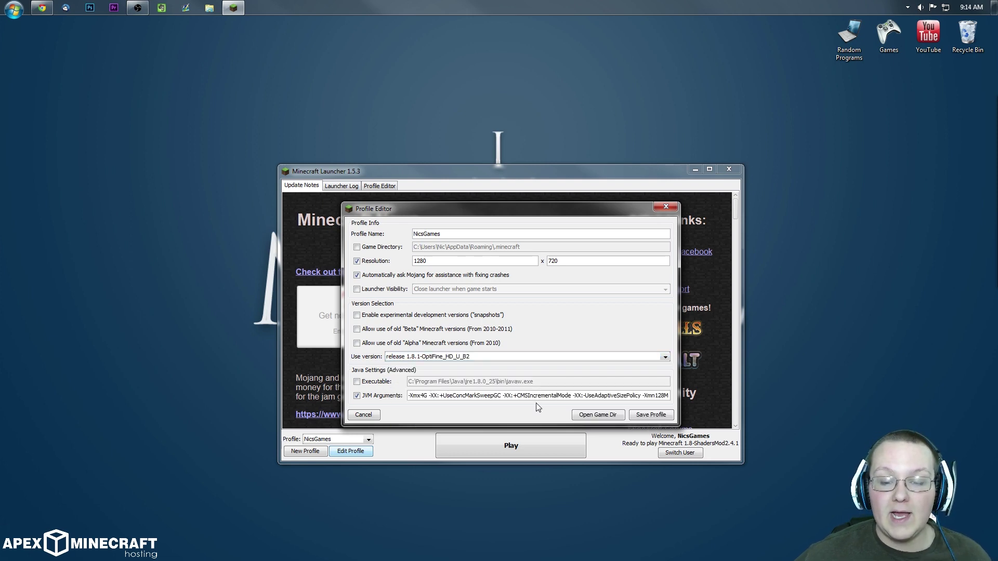
click(645, 415)
click(541, 447)
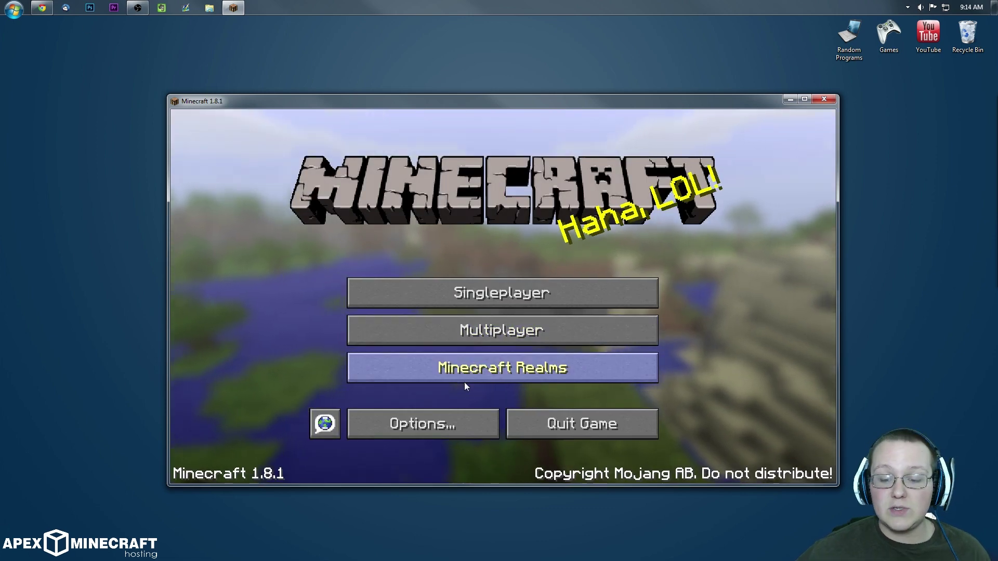
Step: Go from the title screen through Options... to Video Settings... to show OptiFine's extra options
click(454, 424)
click(393, 329)
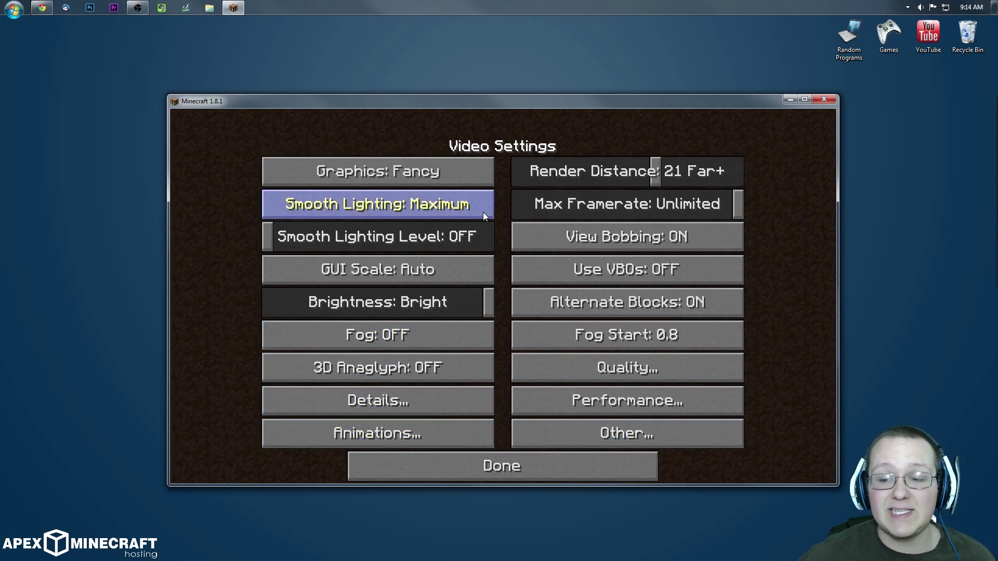
mouse_move(482, 212)
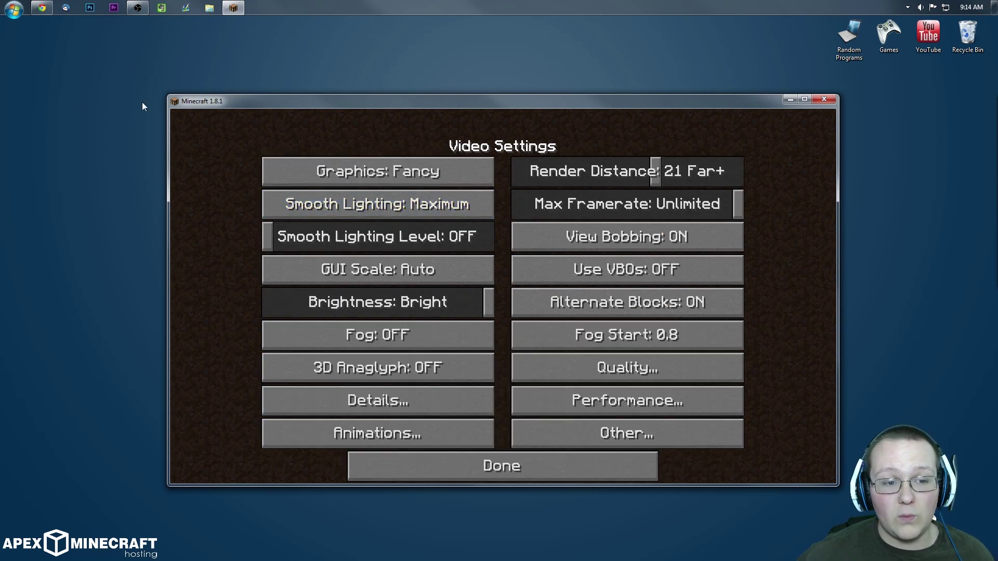